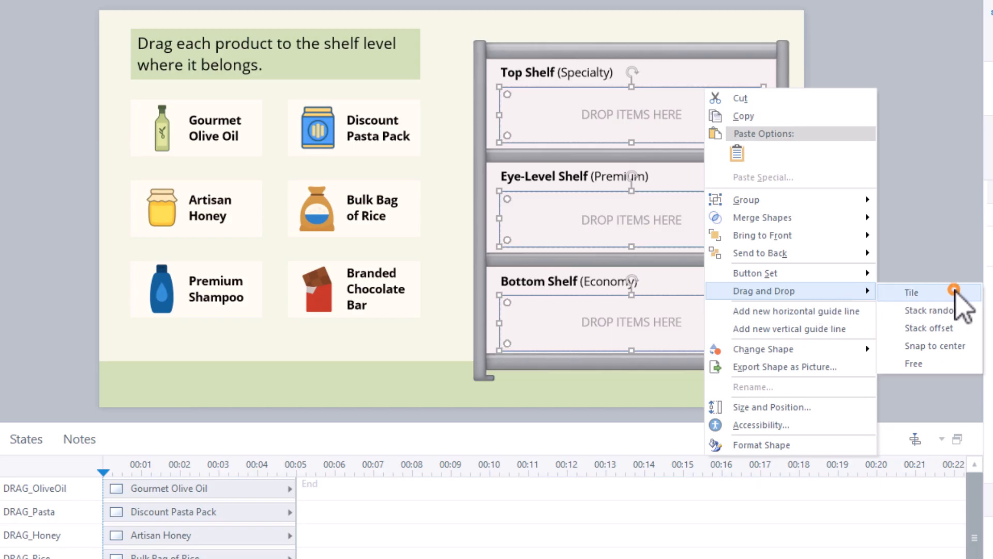
# Set the three selected shelf drop areas to tile the items dropped on them
pyautogui.click(954, 292)
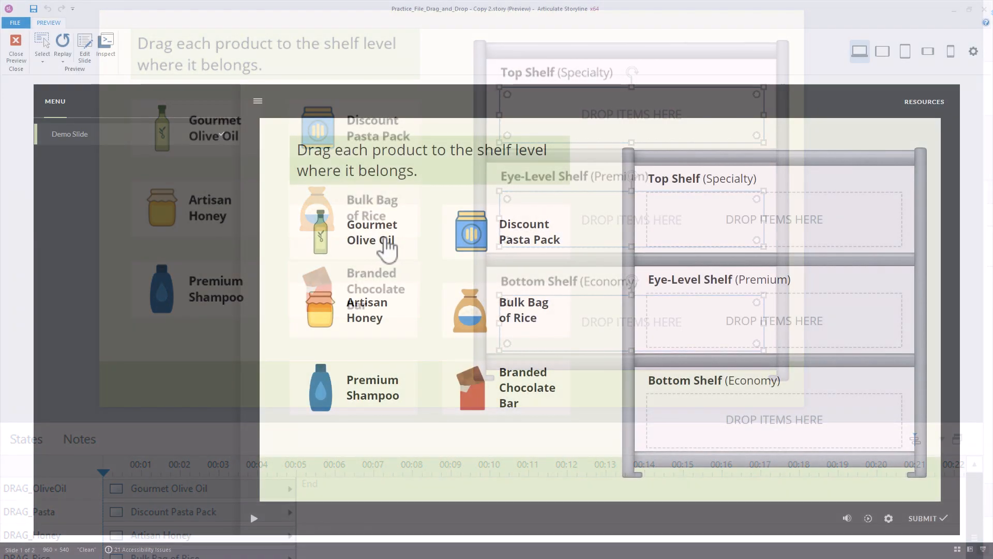
# In the preview, test dropping the olive oil, pasta, rice, honey and chocolate cards outside the shelf drop areas
pyautogui.moveTo(388, 251); pyautogui.dragTo(728, 156)
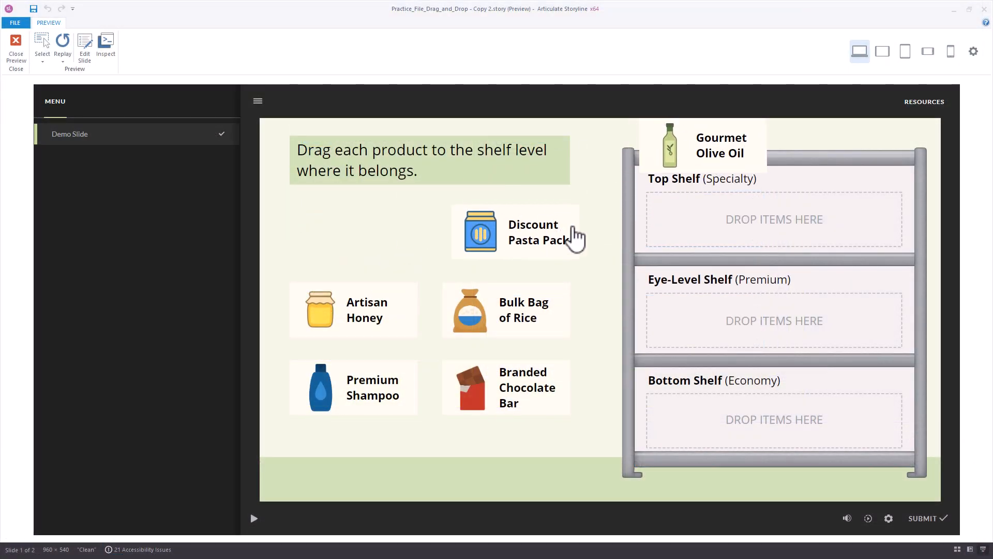
pyautogui.moveTo(576, 238); pyautogui.dragTo(860, 162)
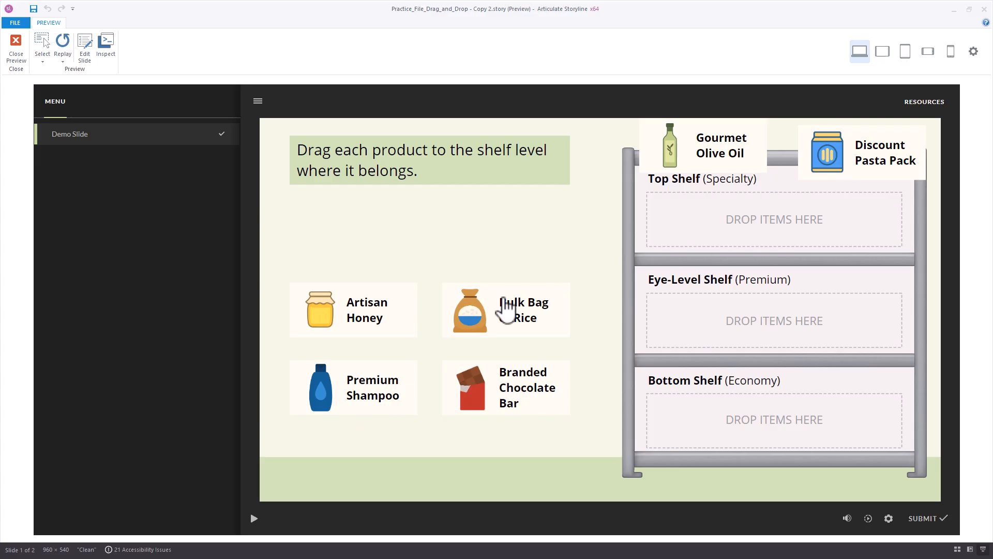
pyautogui.moveTo(507, 310); pyautogui.dragTo(572, 382)
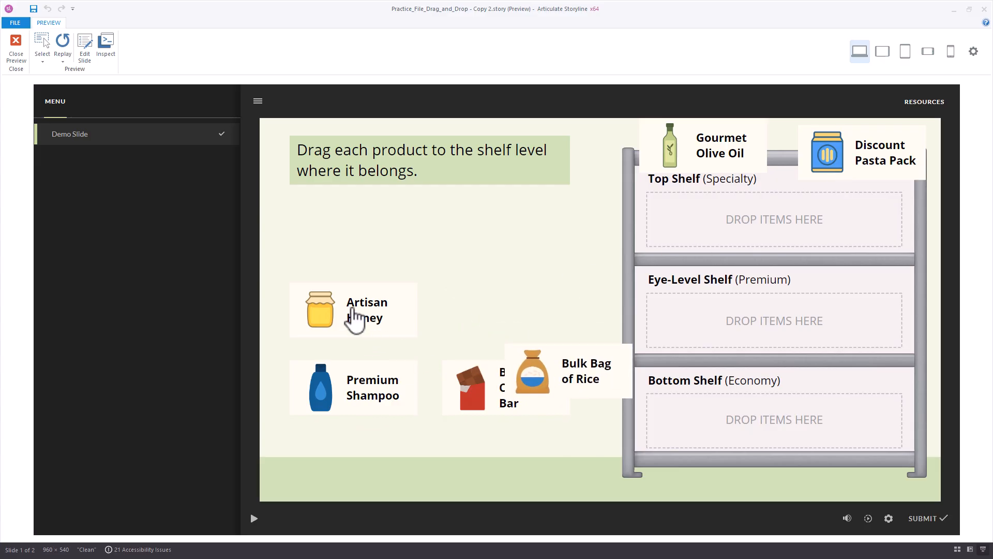
pyautogui.moveTo(354, 320); pyautogui.dragTo(566, 462)
pyautogui.moveTo(499, 390); pyautogui.dragTo(561, 284)
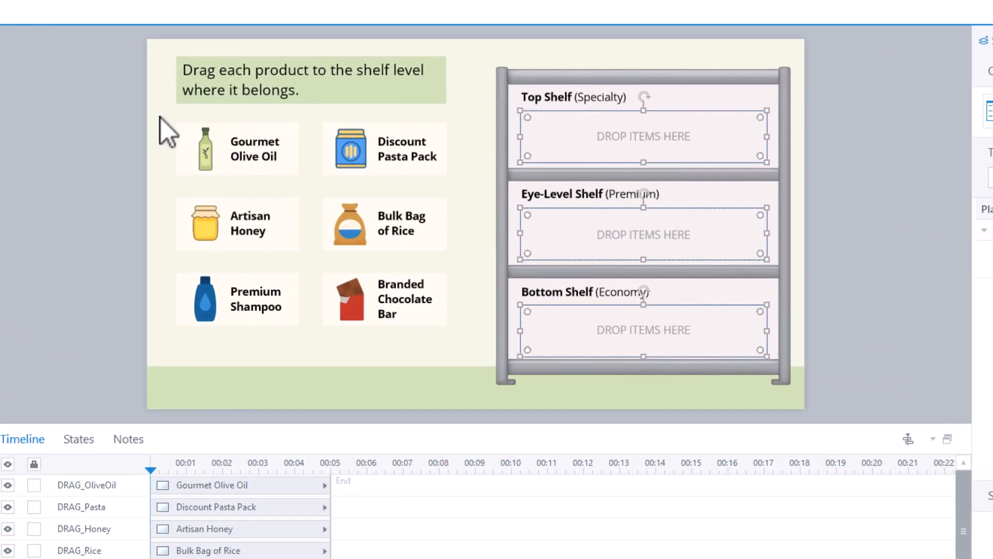
# Apply Drag Return to all six product cards on the practice slide
pyautogui.moveTo(160, 118); pyautogui.dragTo(473, 359)
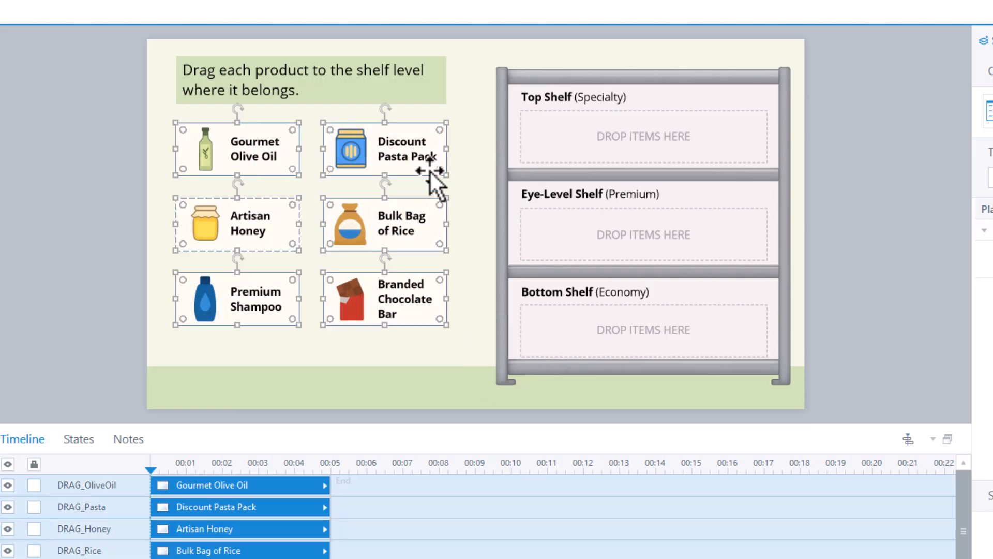
pyautogui.rightClick(410, 124)
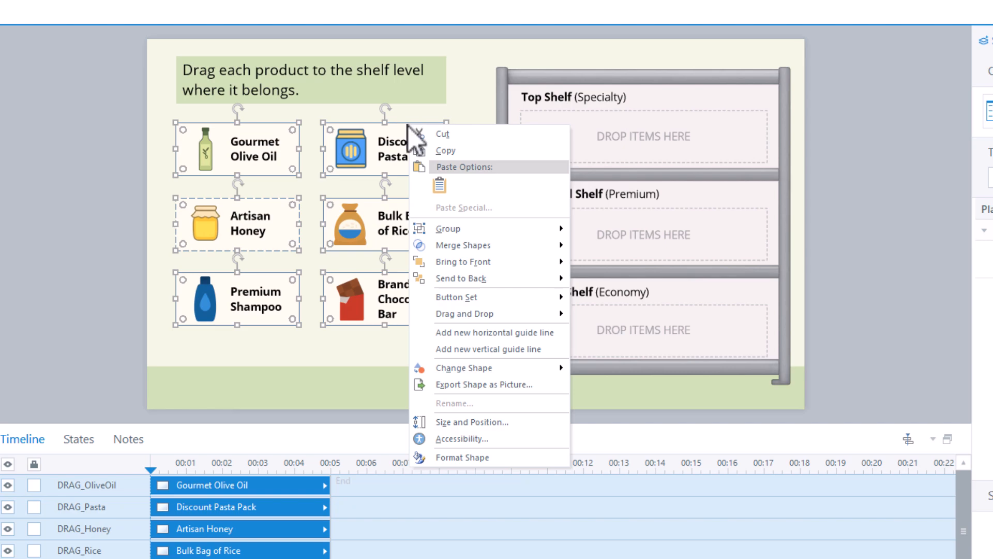
pyautogui.moveTo(473, 319)
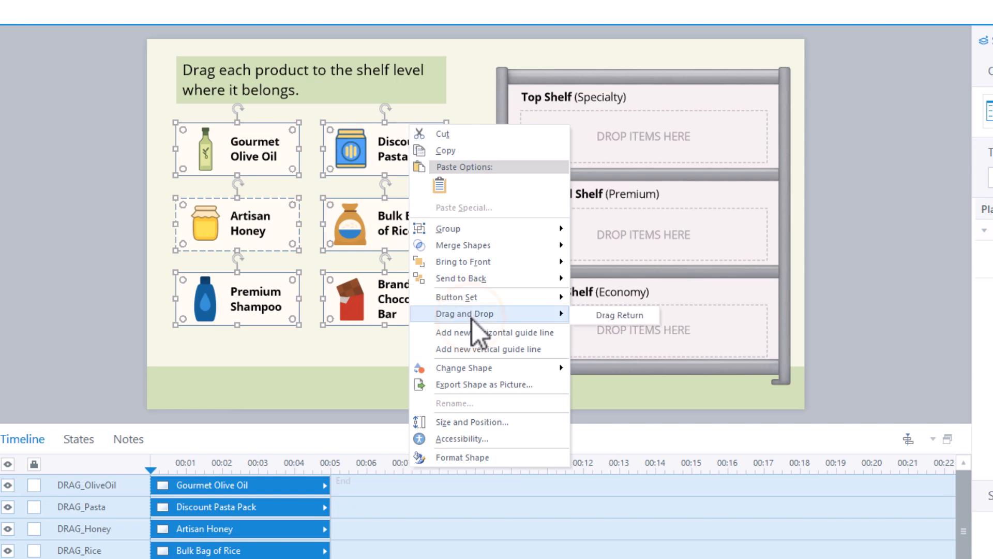
pyautogui.click(617, 316)
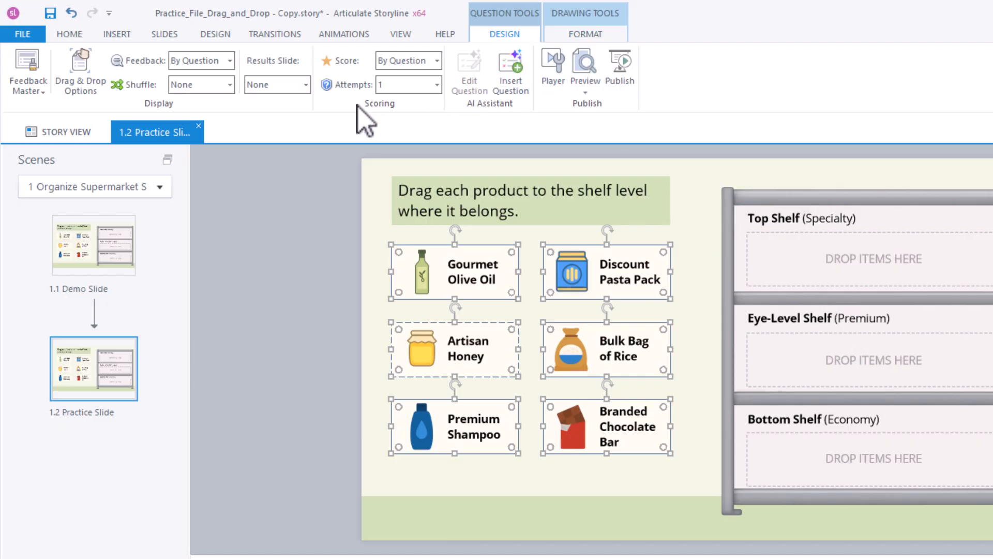
# Set the number of attempts for the drag-and-drop question to Unlimited
pyautogui.click(437, 85)
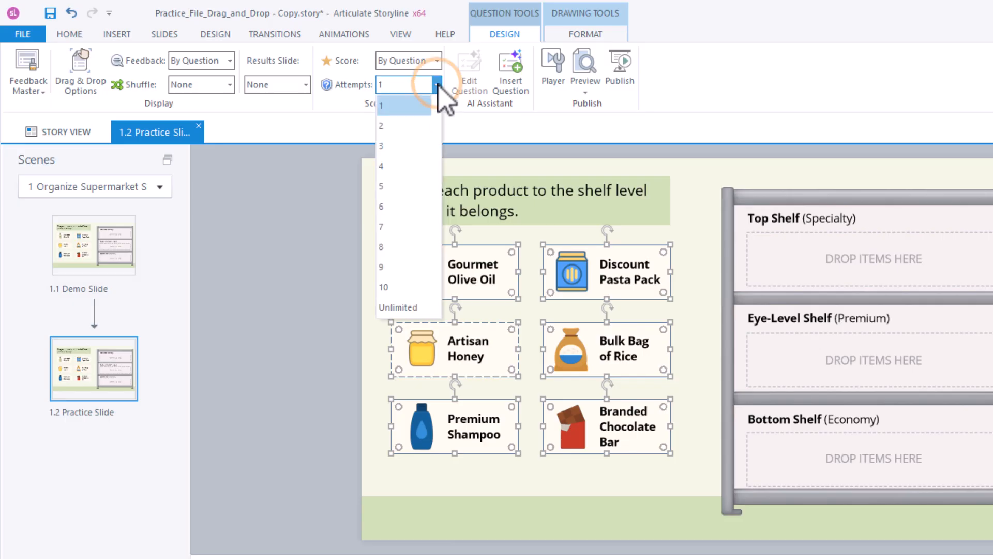
pyautogui.click(406, 322)
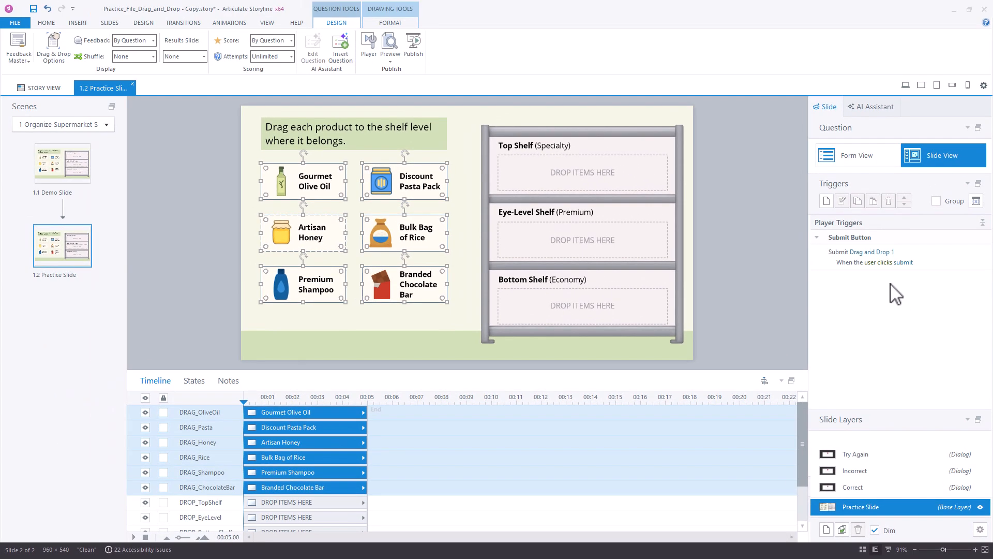
# Review the question's feedback text, including Try again, in Form View and return to the Practice Slide base layer in Slide View
pyautogui.click(865, 154)
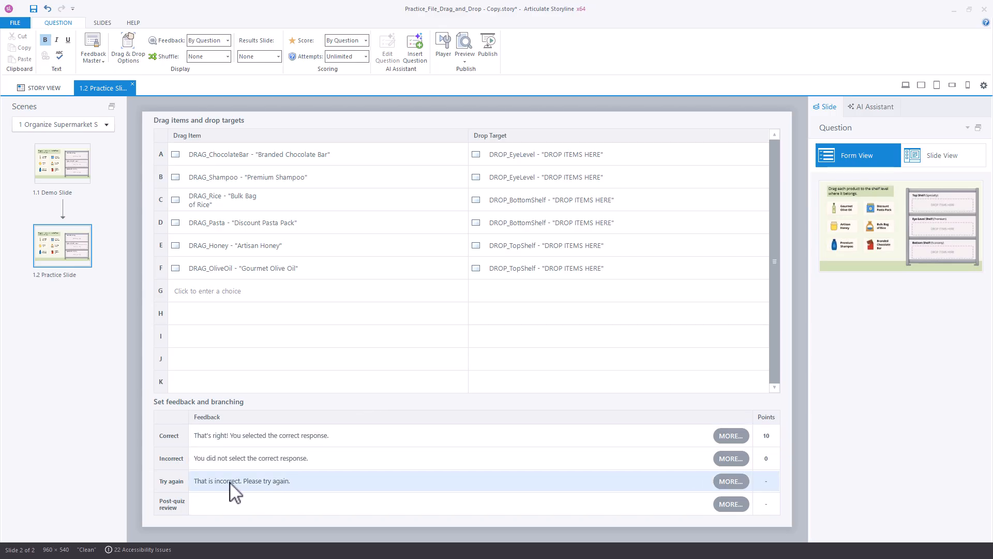
pyautogui.click(936, 152)
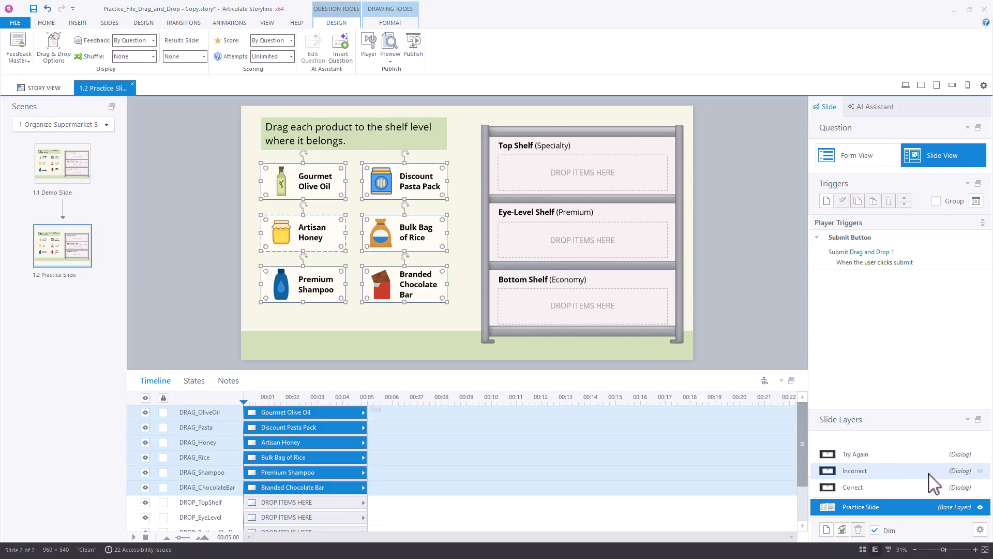
pyautogui.click(870, 507)
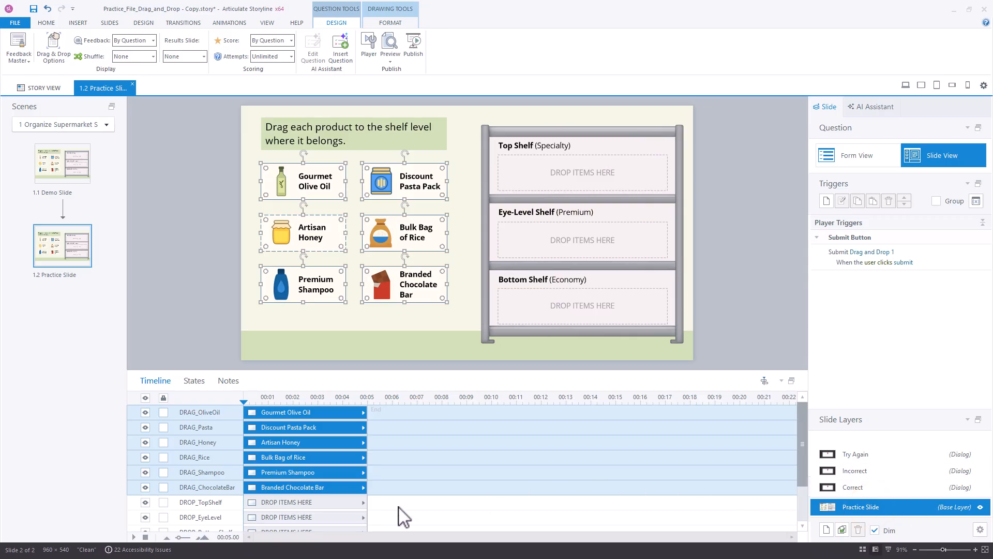
# Add a Drop Incorrect state to the Gourmet Olive Oil card
pyautogui.click(273, 413)
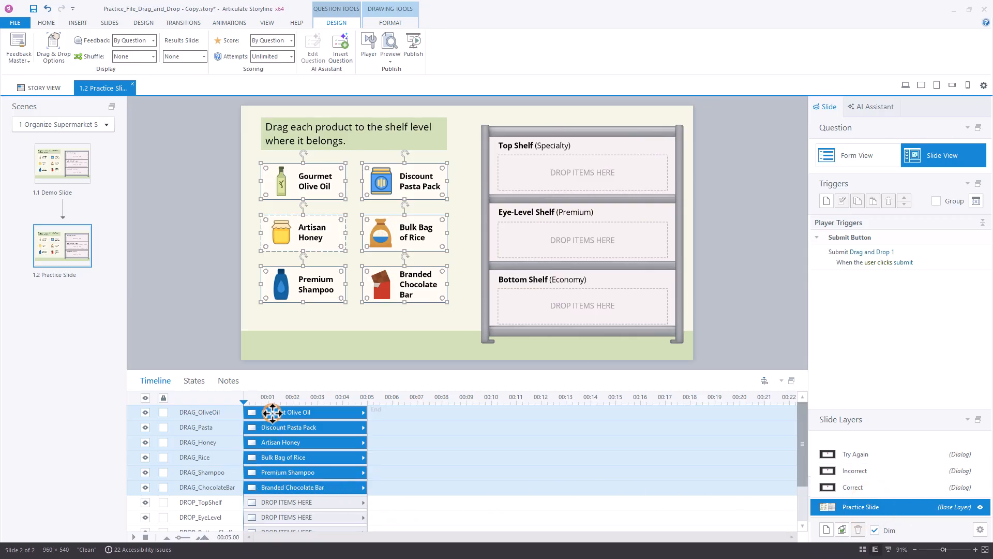
pyautogui.click(267, 503)
pyautogui.click(299, 181)
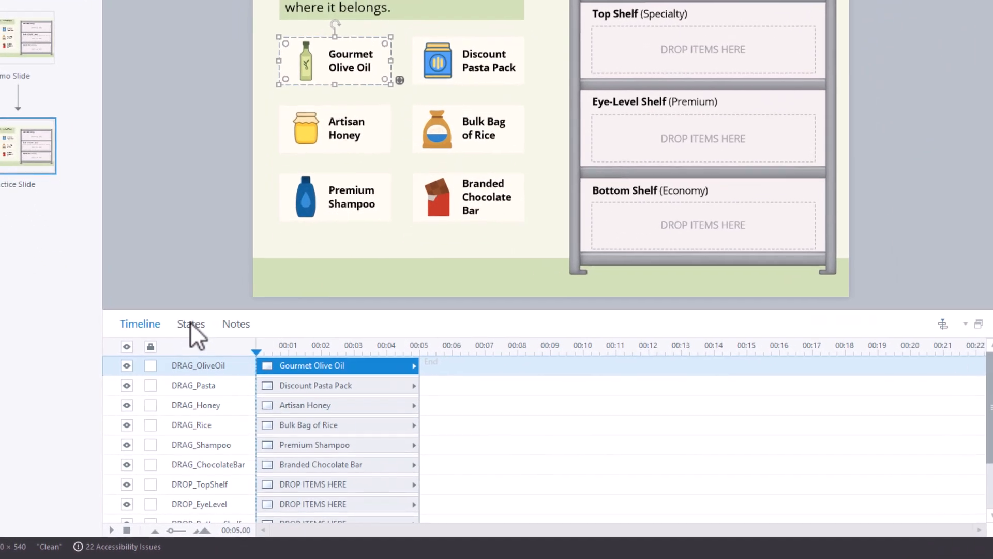
pyautogui.click(193, 380)
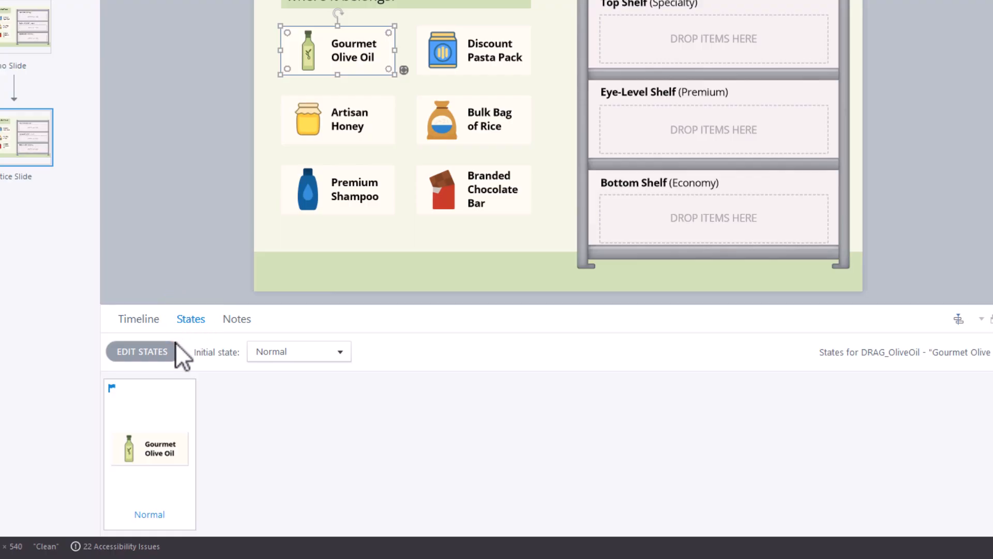
pyautogui.click(145, 352)
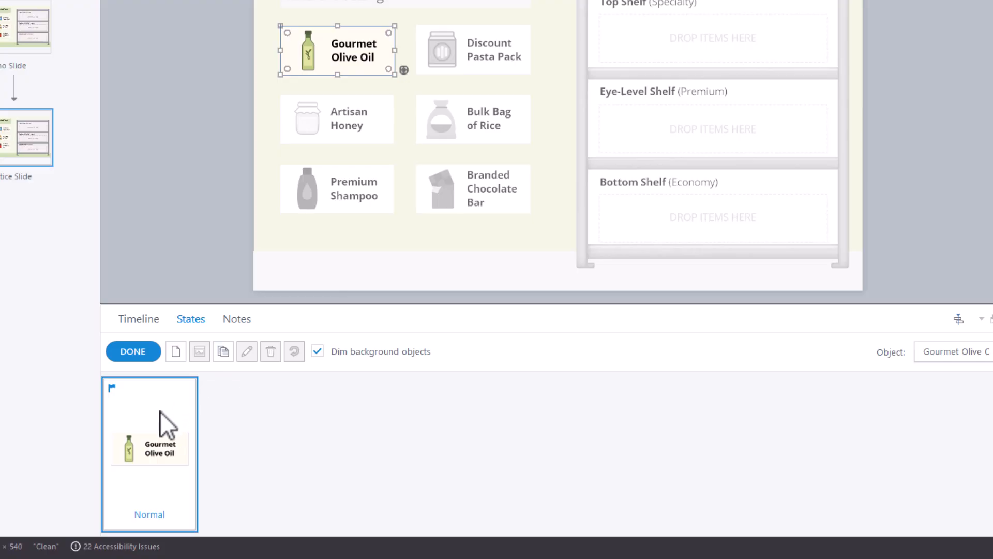
pyautogui.click(222, 352)
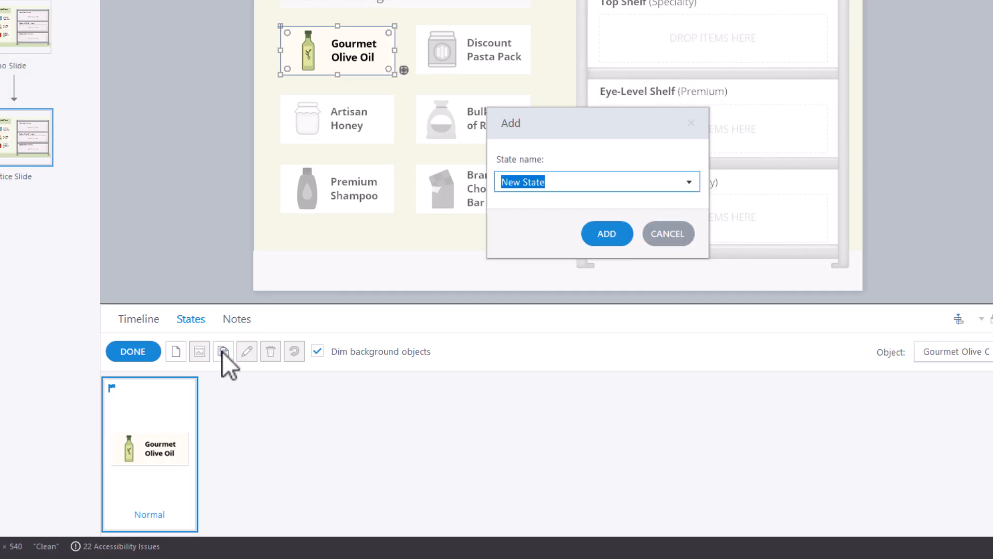
pyautogui.click(689, 181)
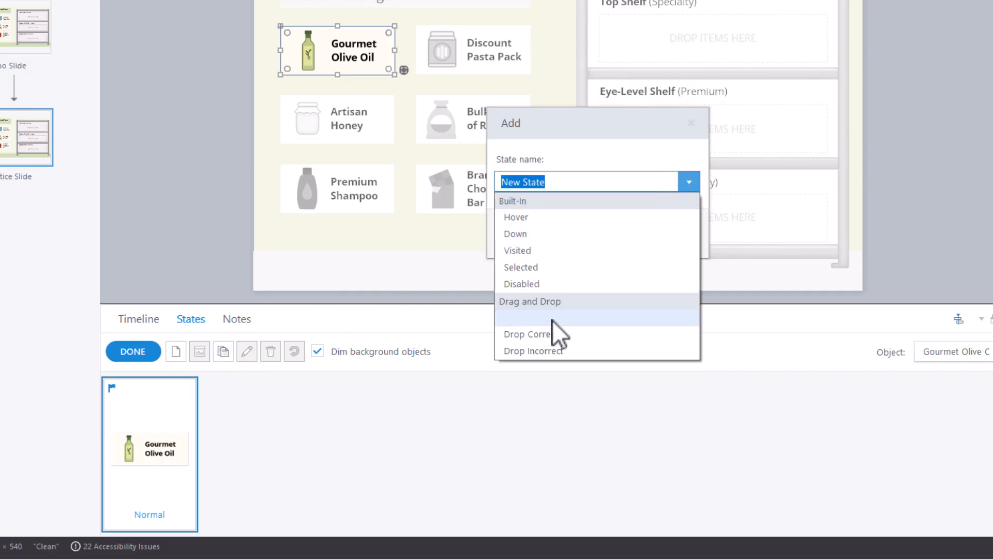
pyautogui.click(558, 352)
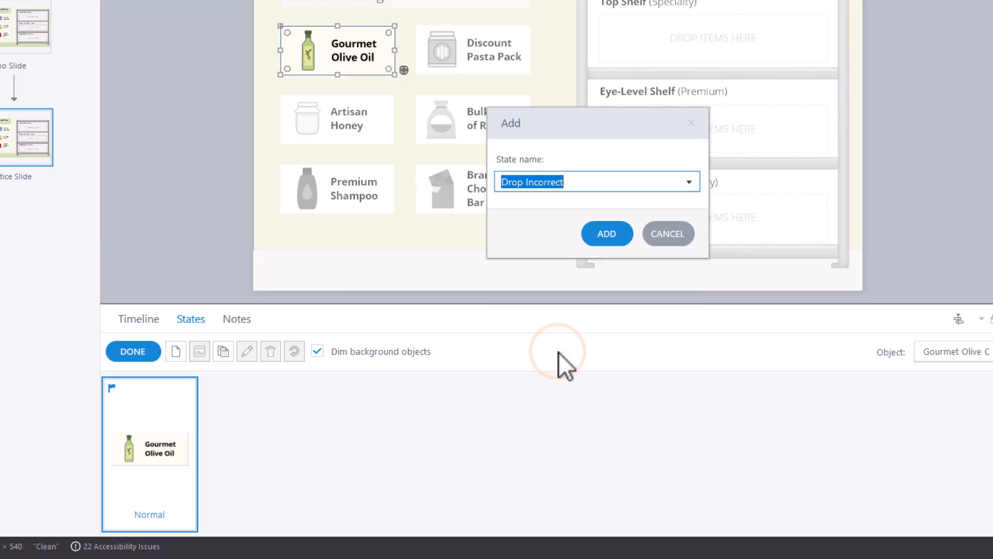
pyautogui.click(604, 230)
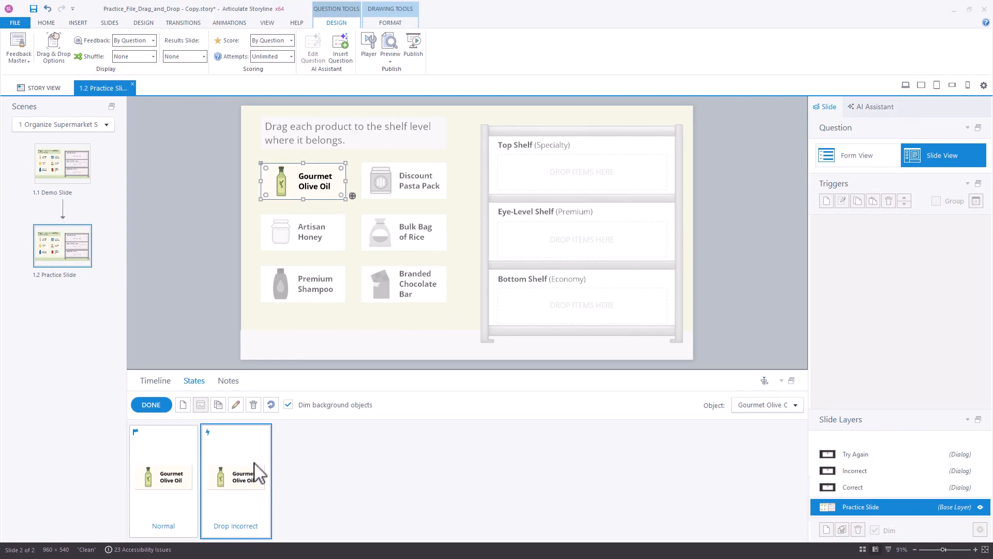
# Give the olive oil card's Drop Incorrect state a dark red #8F0000 outline with a 2 px weight and finish editing its states
pyautogui.click(390, 23)
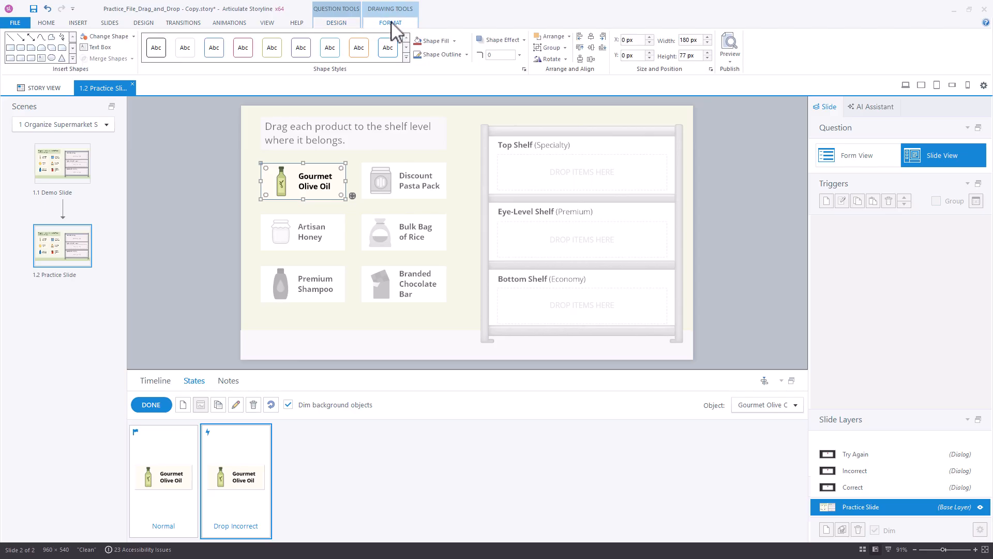
pyautogui.click(467, 55)
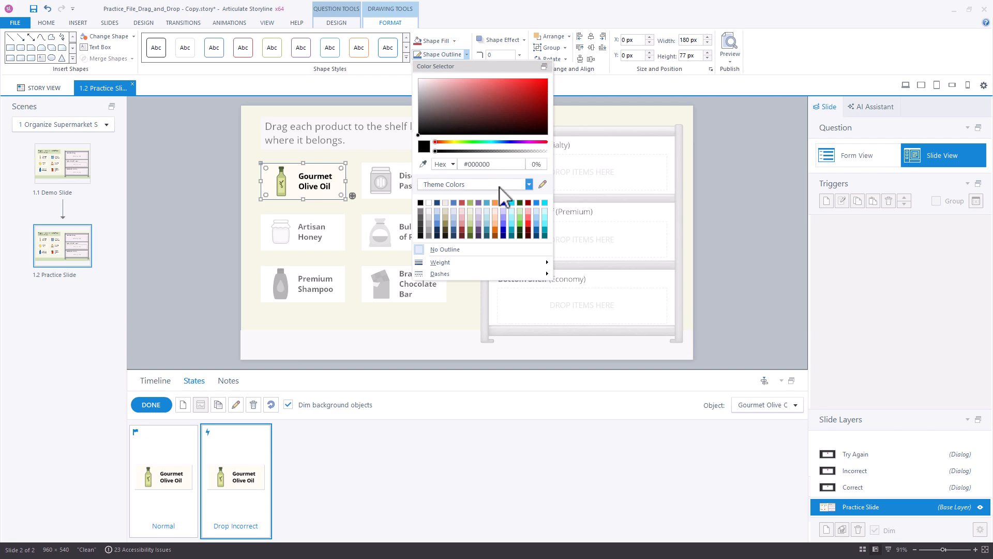
pyautogui.click(529, 203)
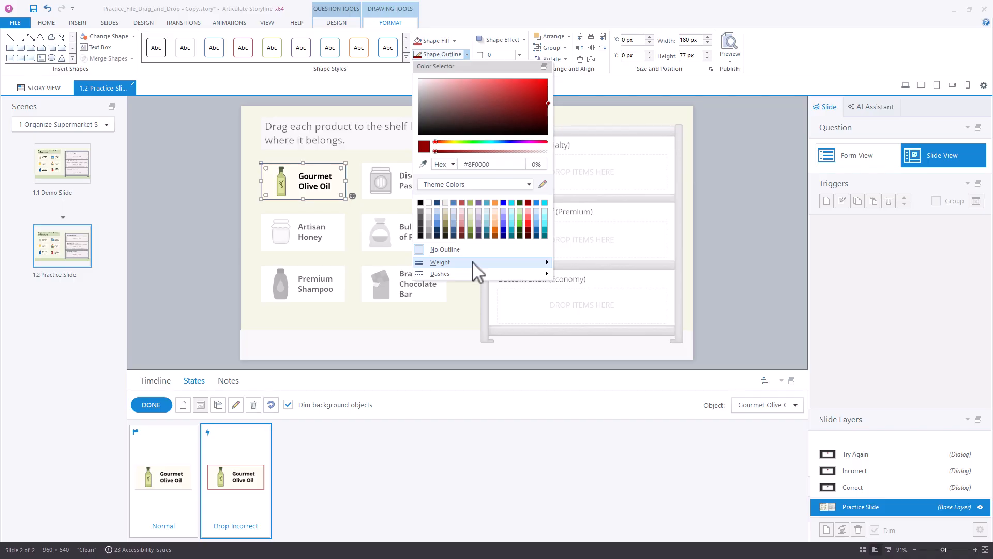
pyautogui.moveTo(472, 263)
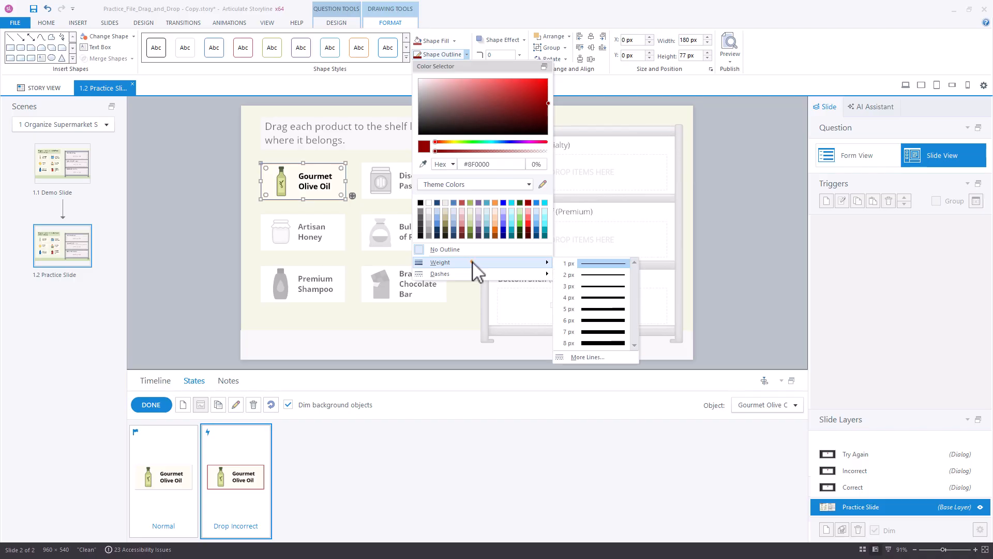
pyautogui.click(586, 276)
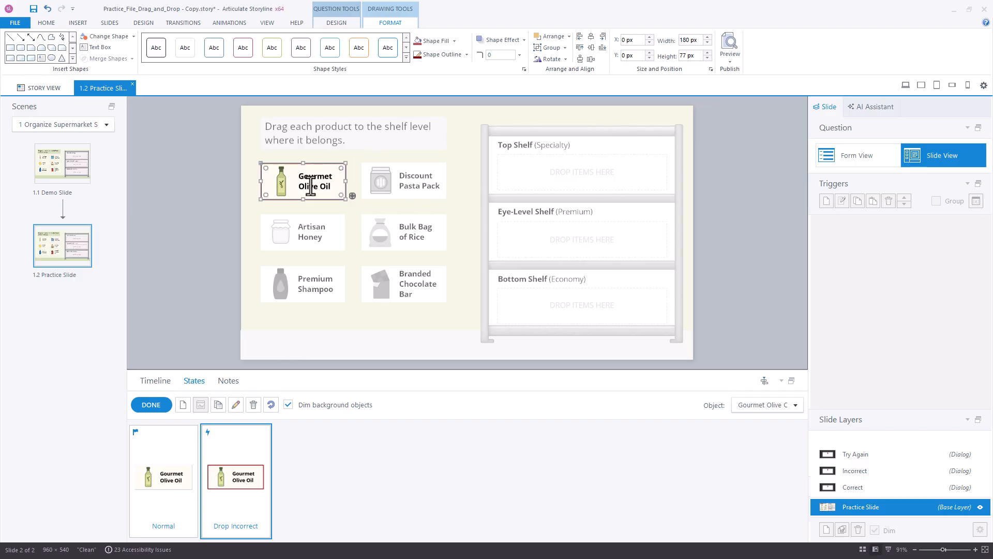
pyautogui.click(151, 405)
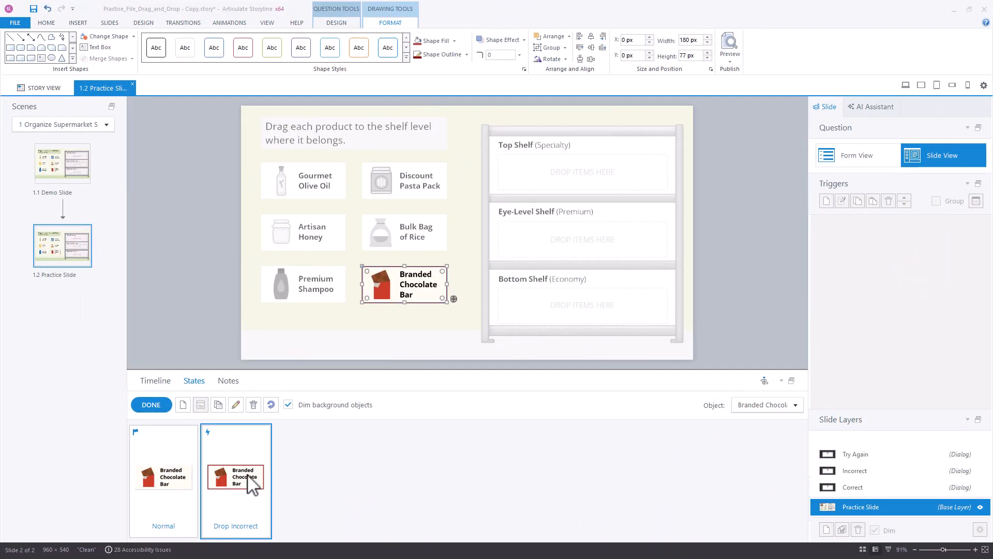
# Finish editing the Branded Chocolate Bar card's states and start a preview of the practice slide
pyautogui.click(149, 405)
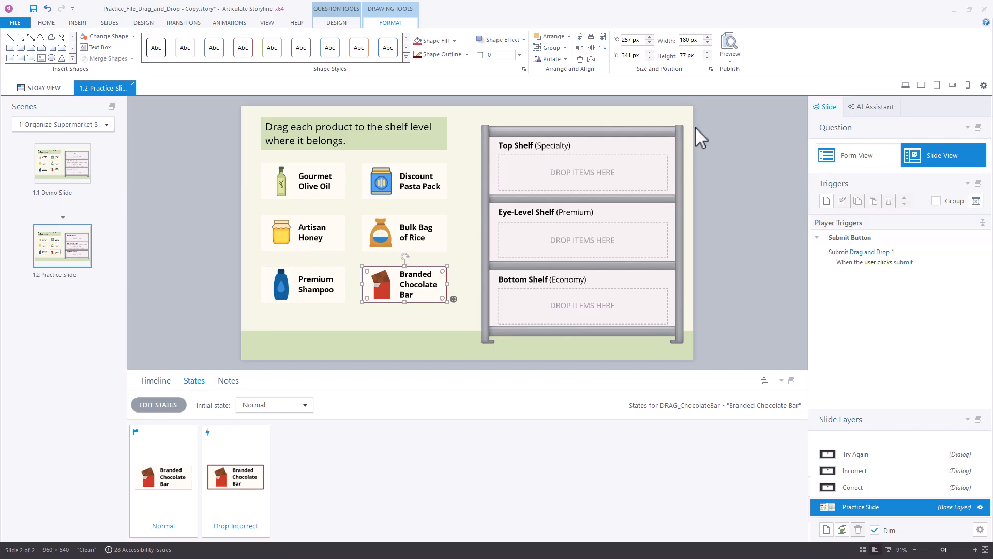
pyautogui.click(732, 61)
pyautogui.click(732, 73)
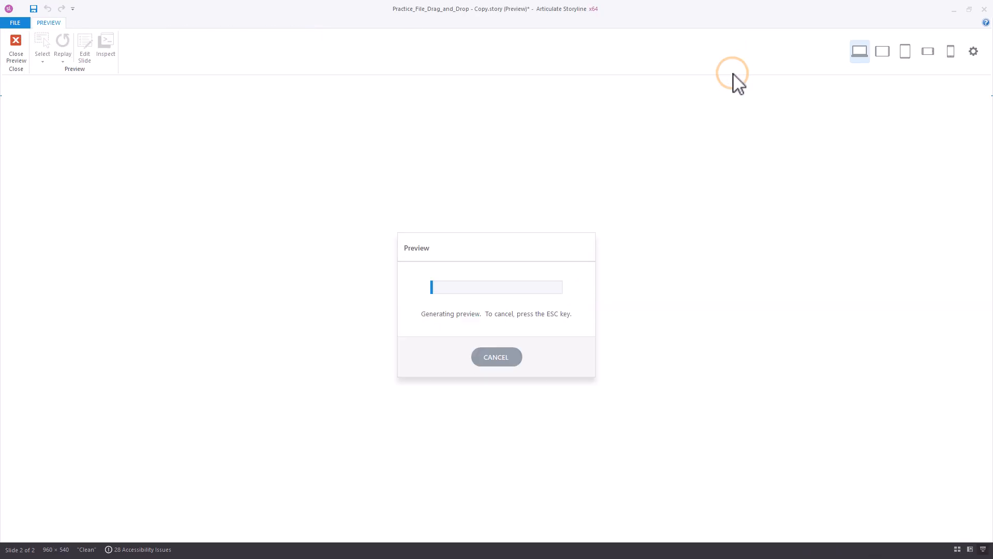